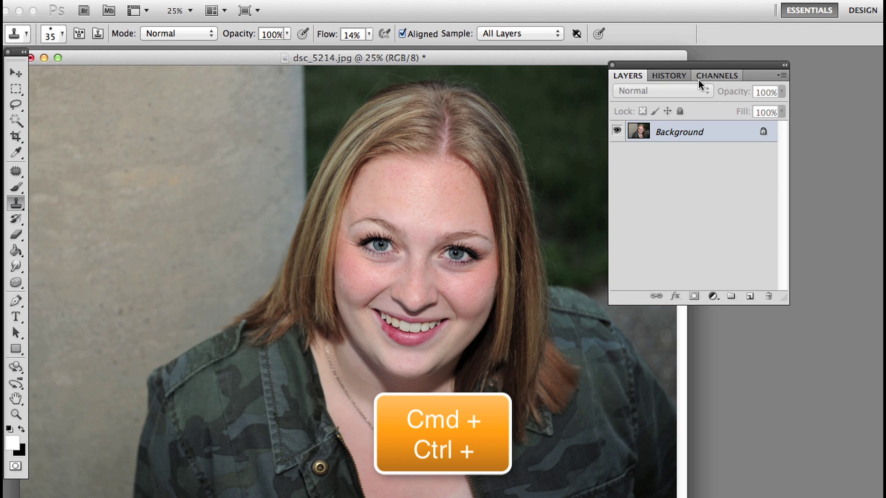
Zoom to 100% on the girl's mouth, then add an empty Layer 1 above the Background.
key(super+plus)
key(super+plus)
key(super+plus)
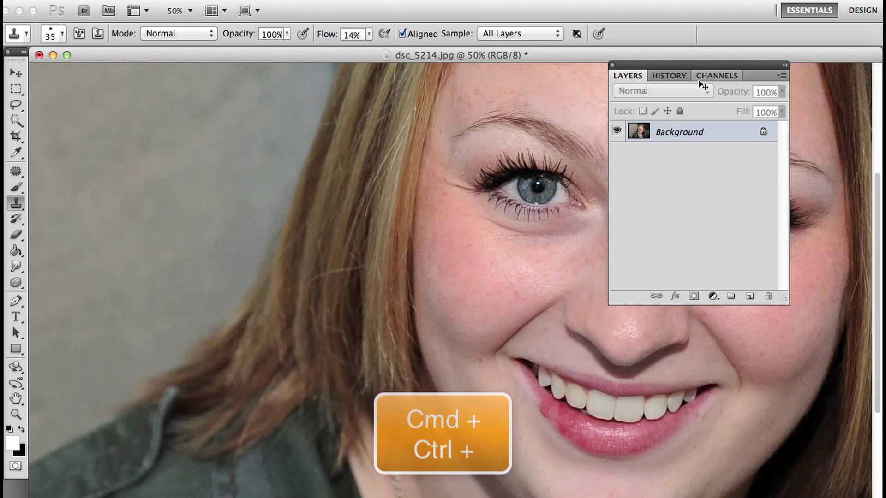
key(super+plus)
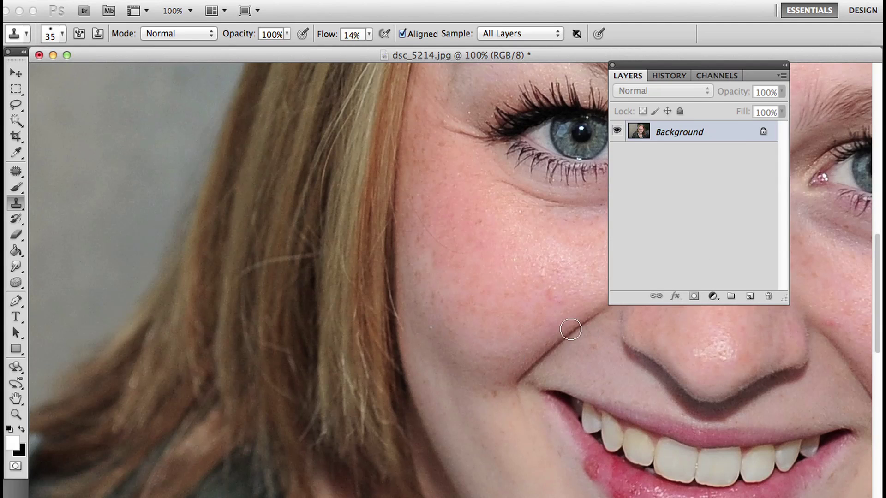
mouse_move(551, 357)
mouse_down()
mouse_move(560, 375)
mouse_move(204, 212)
mouse_move(217, 210)
mouse_up()
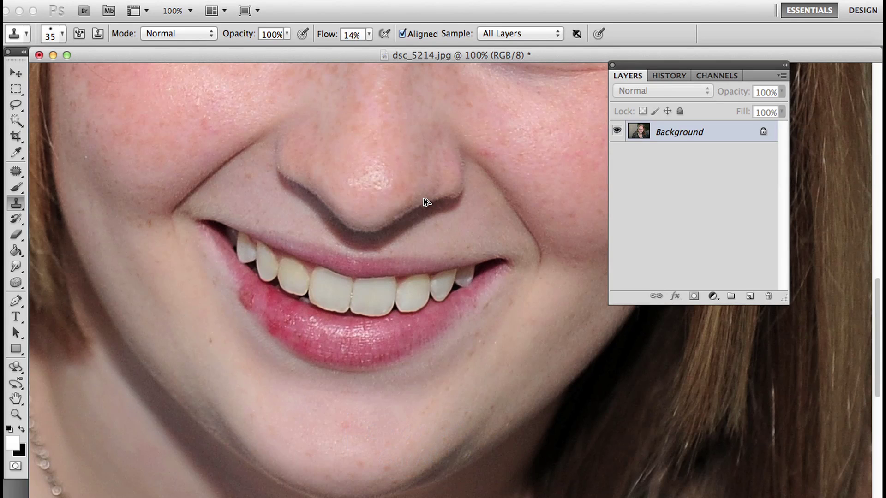
key(cmd+alt+shift+n)
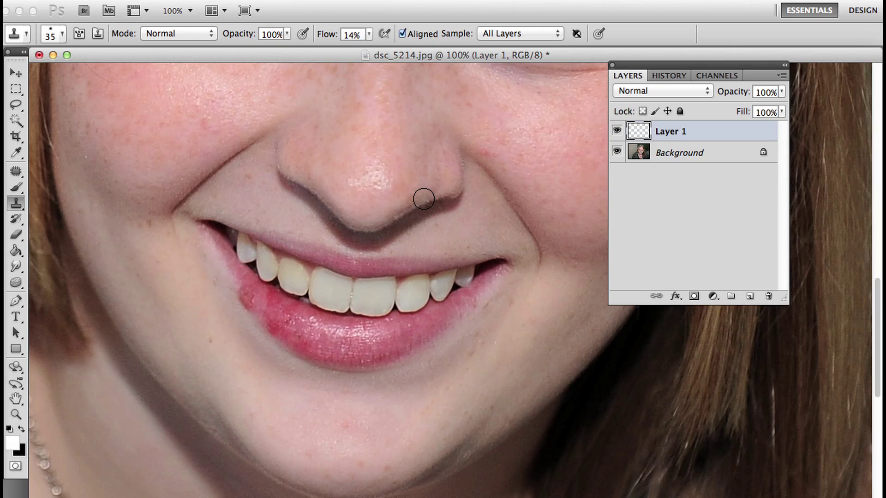
With Clone Stamp at 100% flow, sample clean lower lip, dab over the sore, then undo.
key(s)
key(shift+0)
key(alt)
alt+click(320, 335)
click(283, 321)
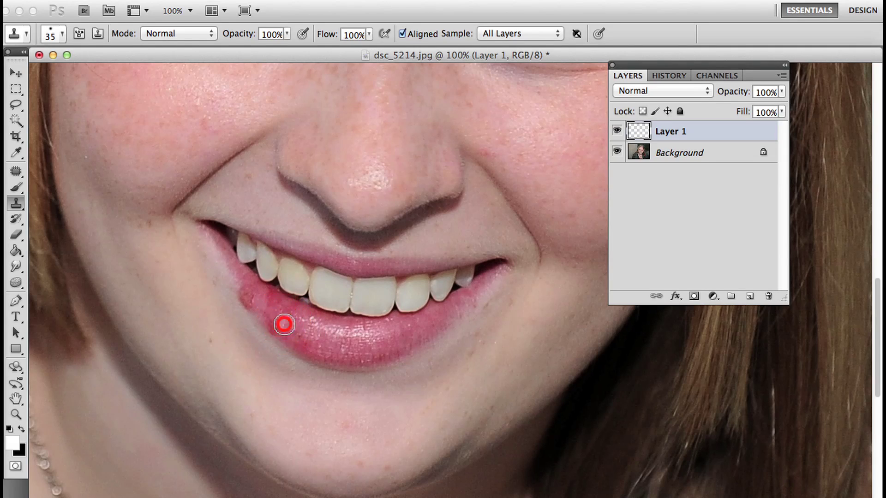
click(253, 295)
click(277, 313)
click(259, 289)
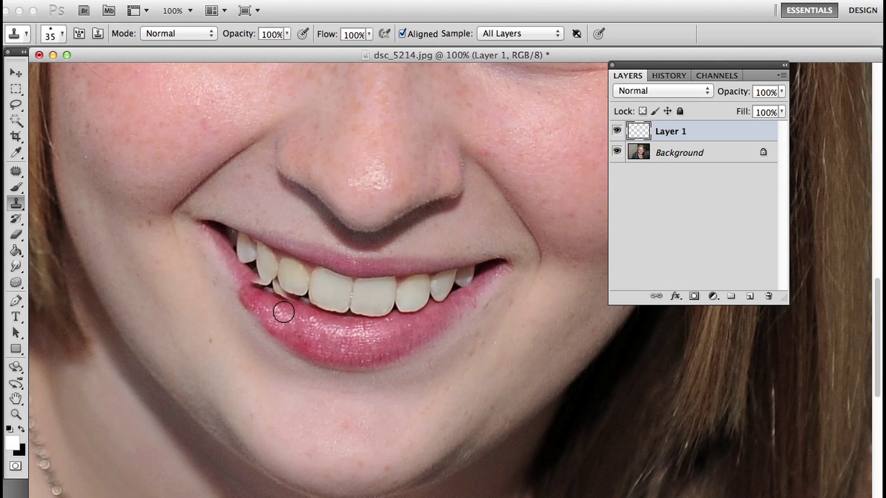
key(super+alt+z)
key(super+alt+z)
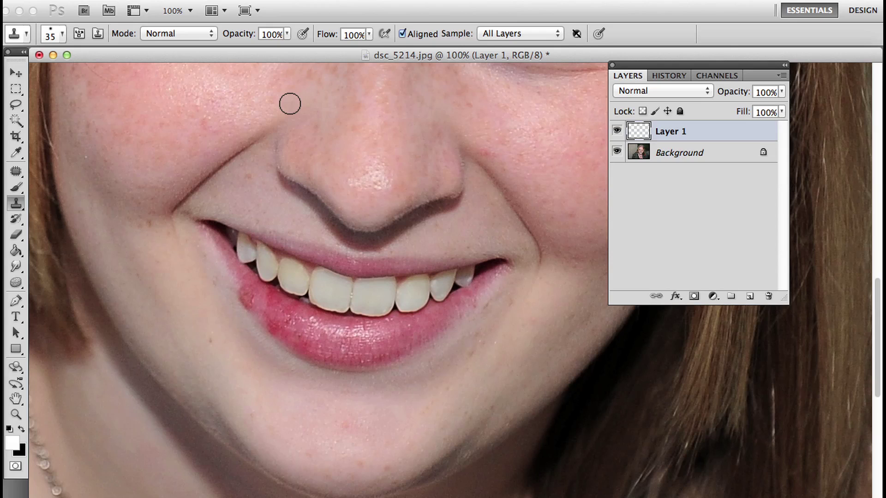
Try clone opacities of 30%, 40% and 50%, return to 100%, and set flow to 20%.
key(3)
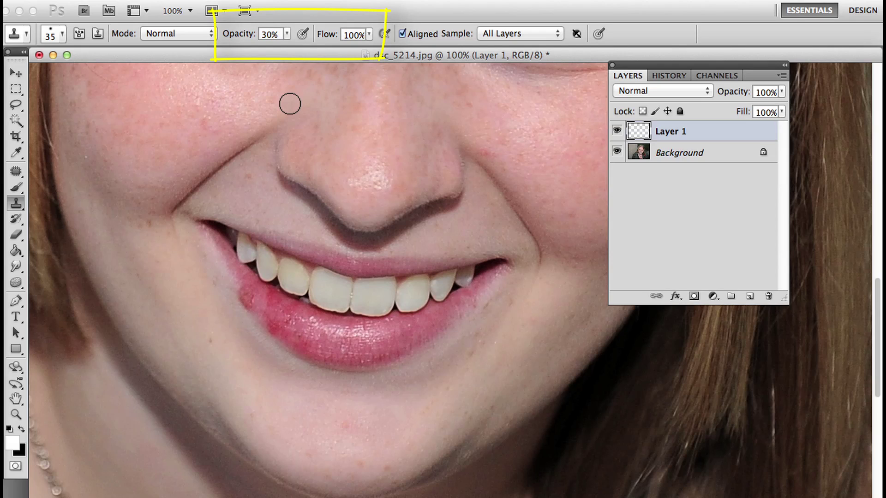
key(4)
key(5)
key(1)
key(0)
key(shift+2)
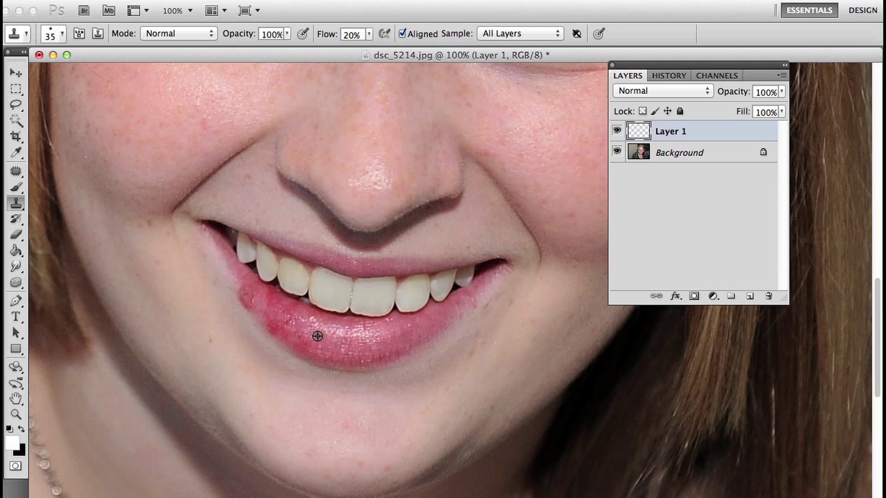
Clone clean lower-lip texture over the red sore and the reddish spot at the lip corner.
alt+click(302, 340)
alt+click(308, 328)
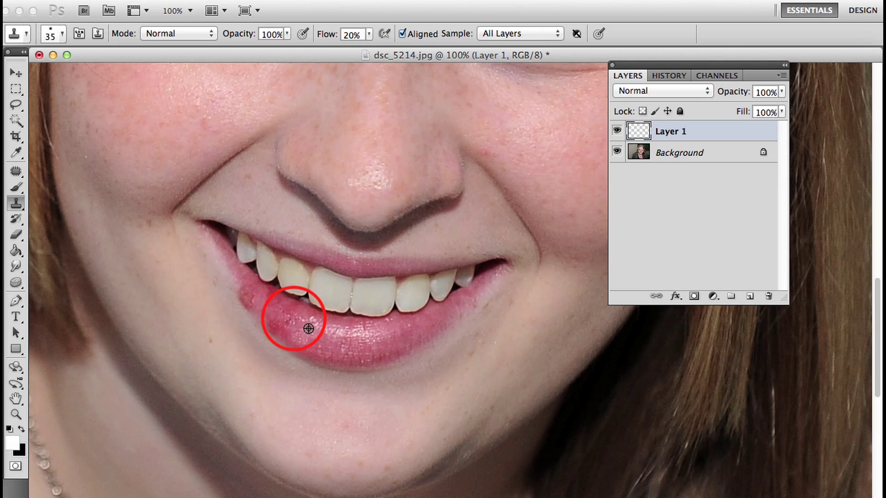
click(279, 308)
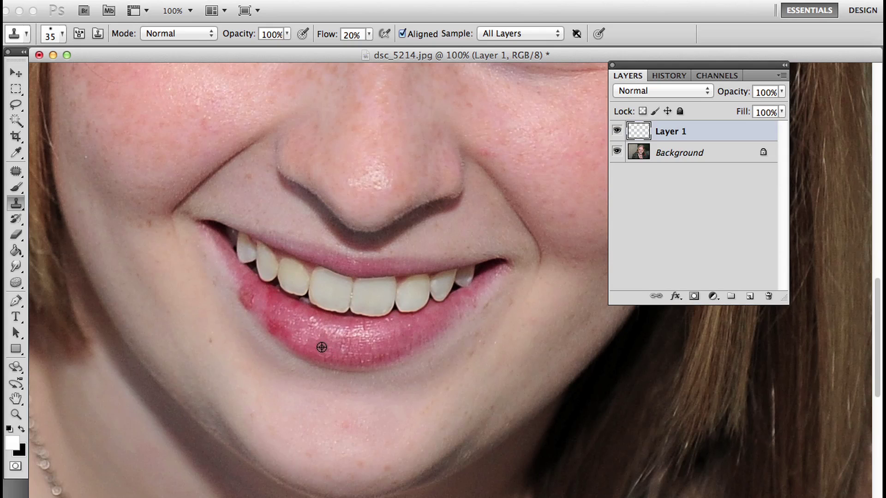
alt+click(309, 330)
click(282, 327)
alt+click(317, 338)
click(277, 316)
alt+click(309, 324)
click(266, 299)
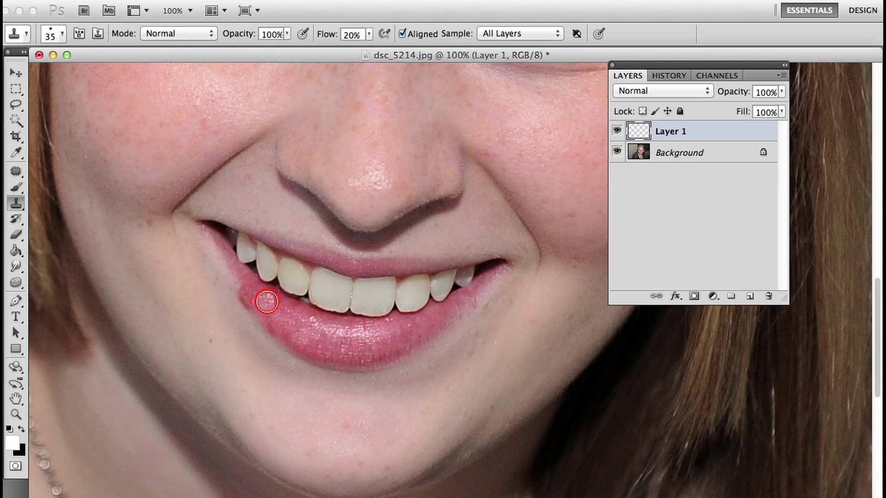
click(222, 303)
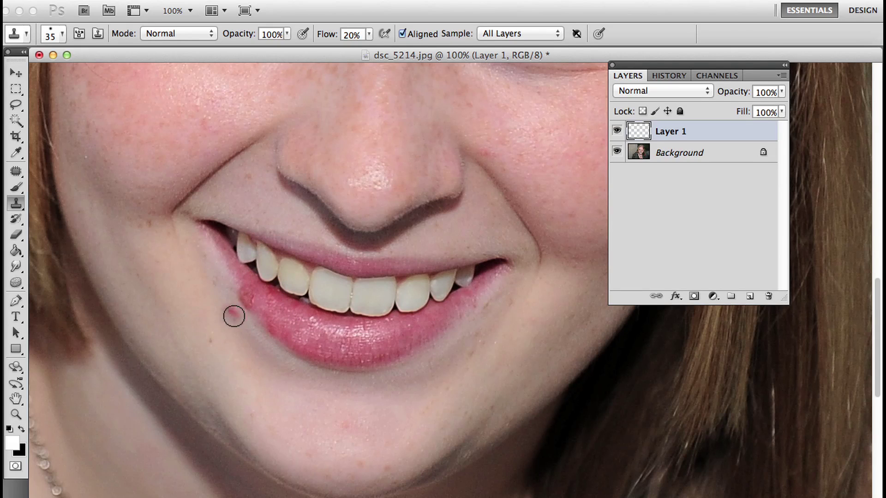
key(ctrl+z)
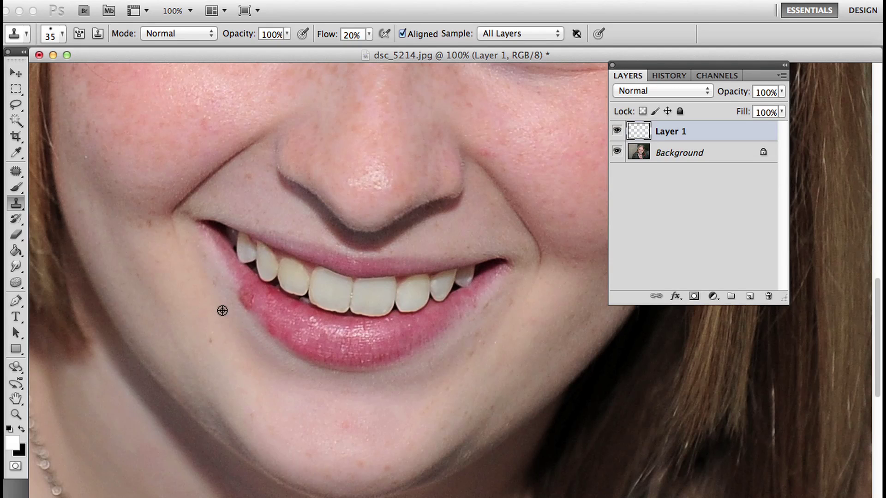
click(227, 297)
Resample the lip and smooth texture along the lip, near the teeth and at the right corner.
alt+click(273, 326)
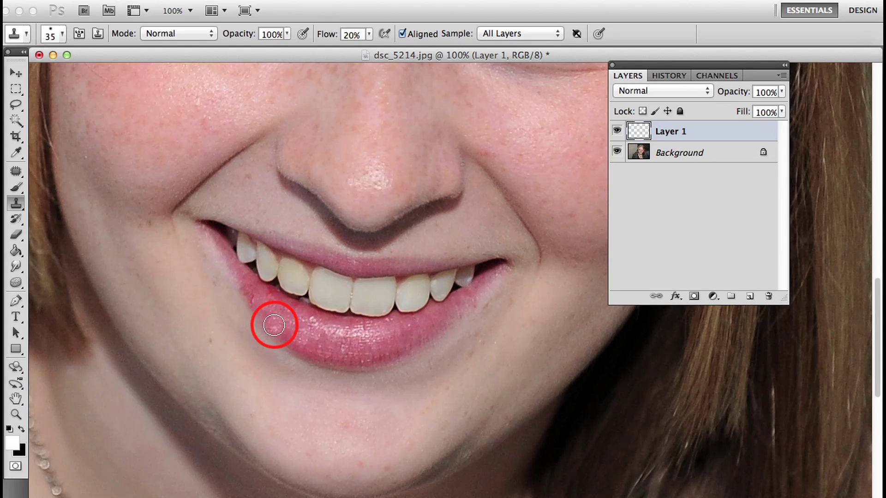
click(290, 330)
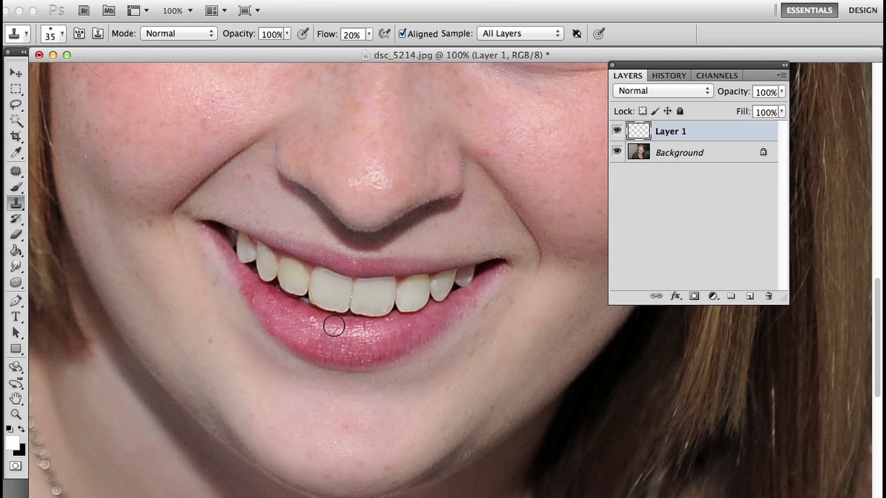
alt+click(272, 301)
click(498, 271)
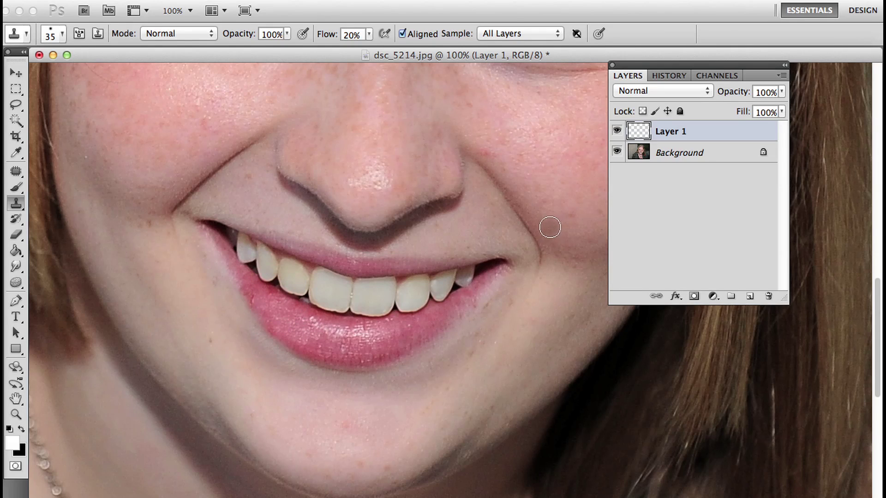
Toggle Layer 1 off and on to compare, then select the Background layer.
click(616, 132)
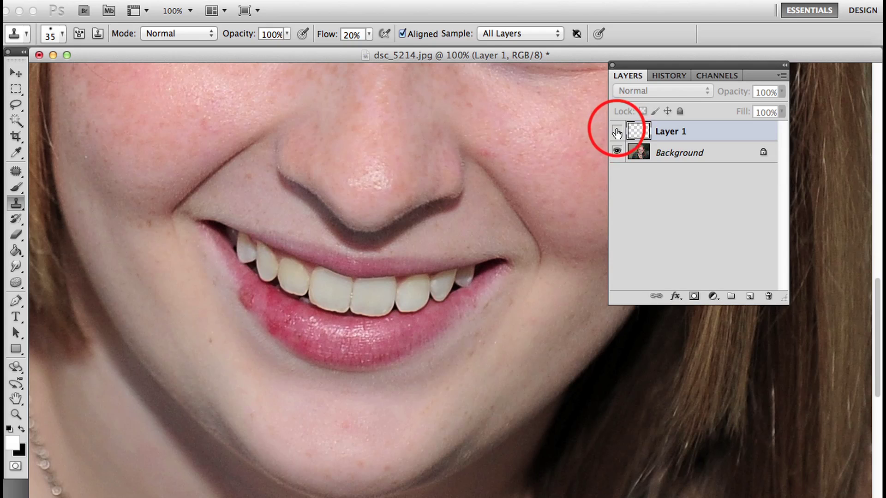
click(617, 131)
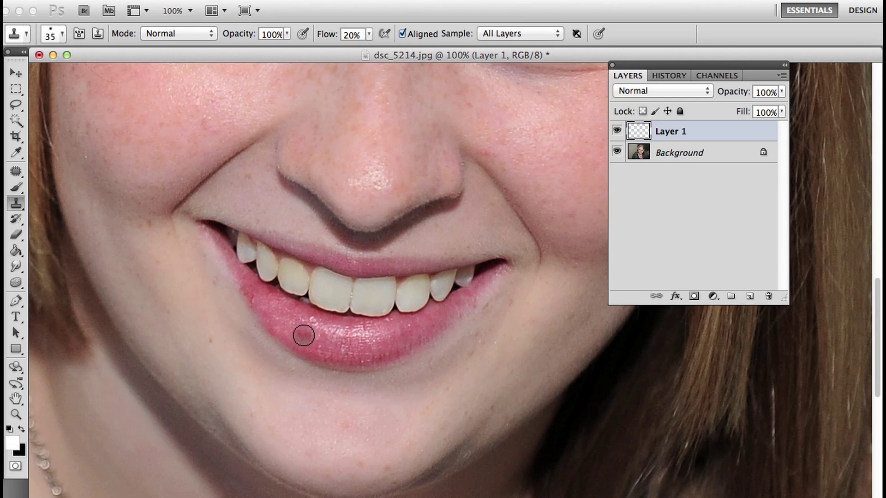
alt+click(272, 308)
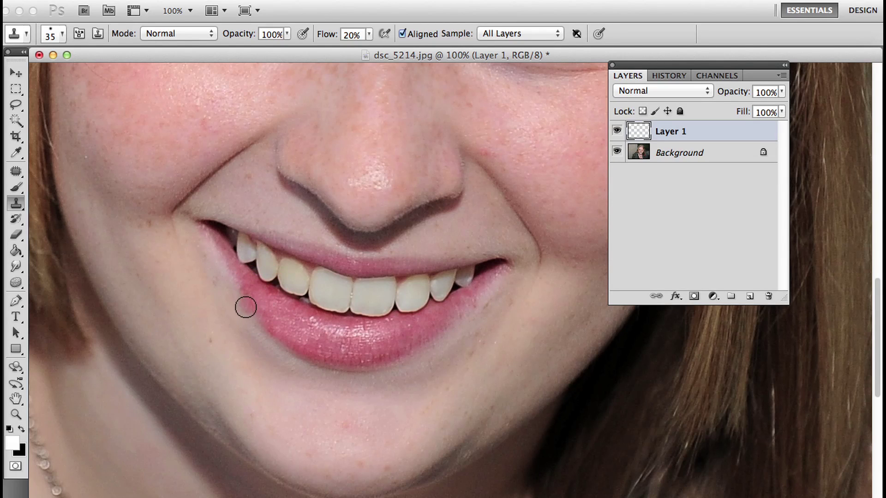
click(704, 151)
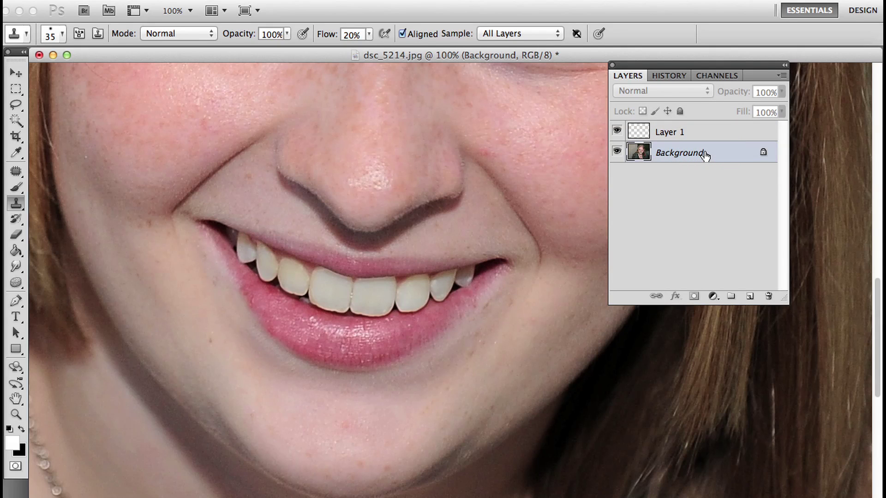
Copy a rectangle of the teeth and lower lip into a new Layer 2 via Layer via Copy.
key(m)
drag(345, 289, 537, 390)
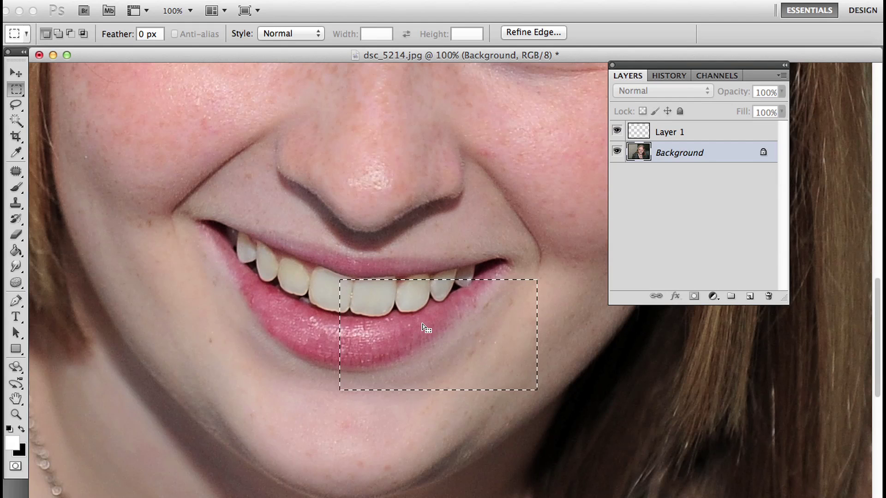
right_click(422, 323)
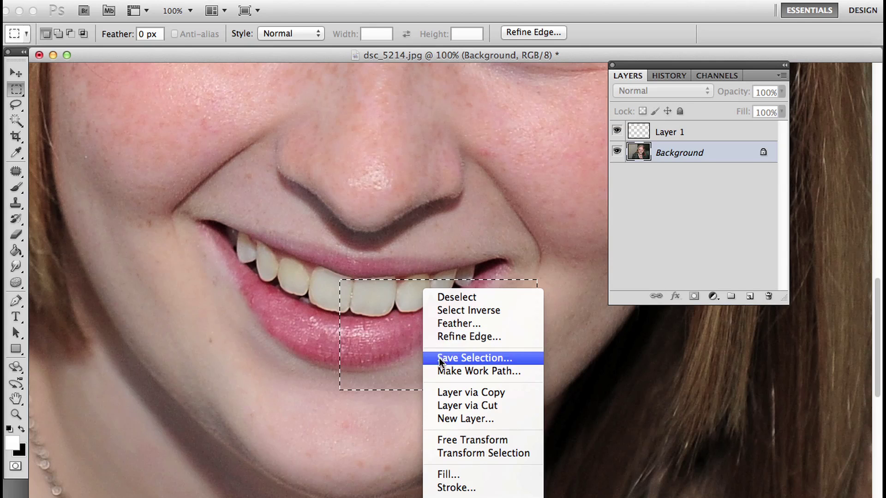
click(444, 391)
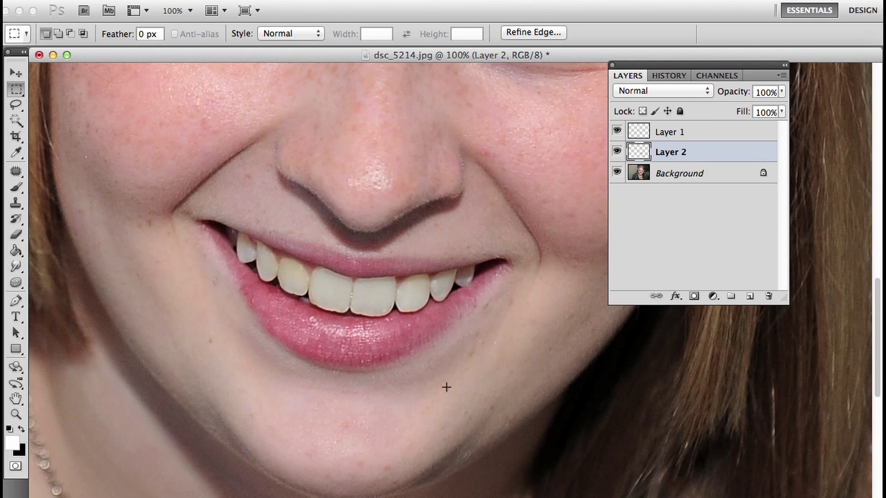
Move Layer 2 to the top of the stack and shift the patch down below the mouth.
drag(694, 155, 693, 126)
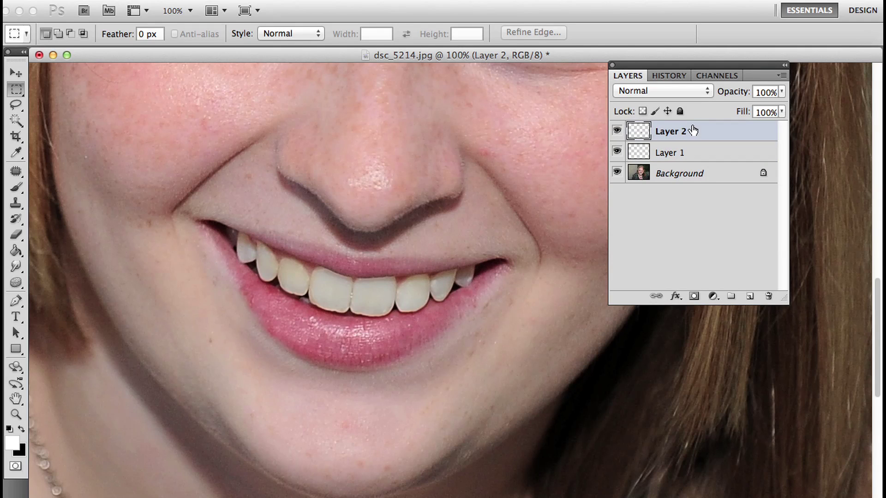
key(v)
drag(440, 299, 427, 372)
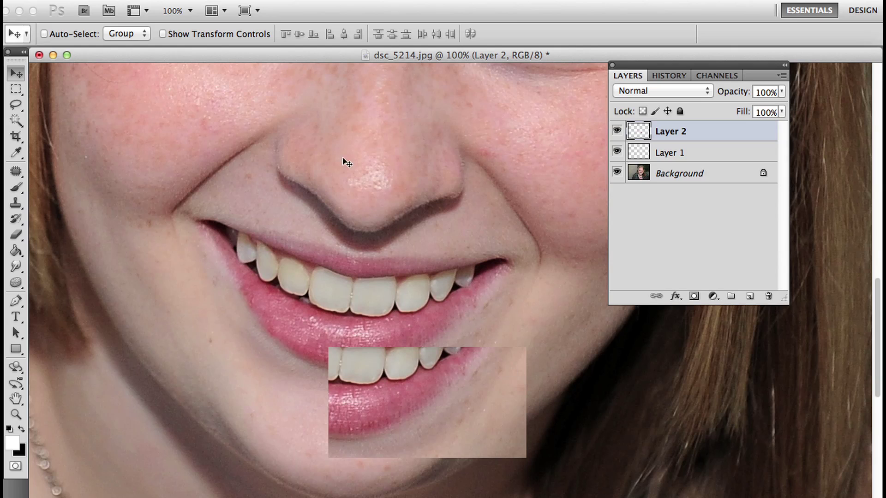
Flip the Layer 2 patch horizontally and place it over the left side of the lower lip.
click(144, 1)
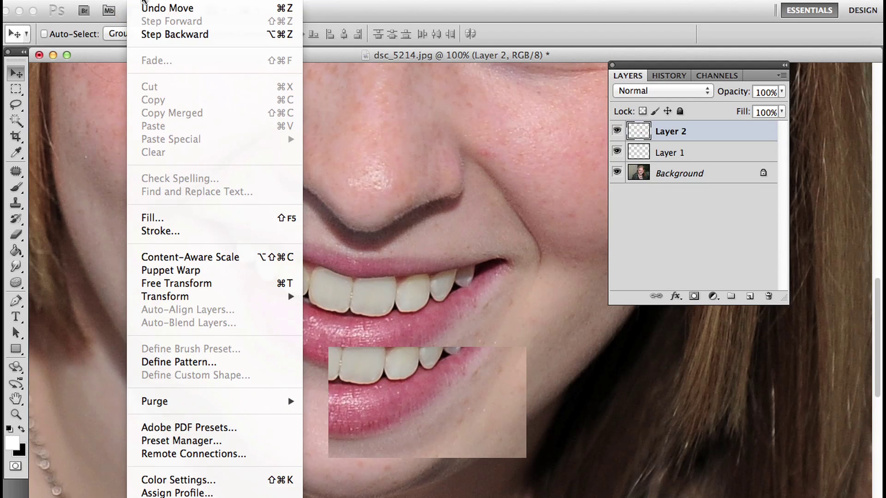
mouse_move(197, 296)
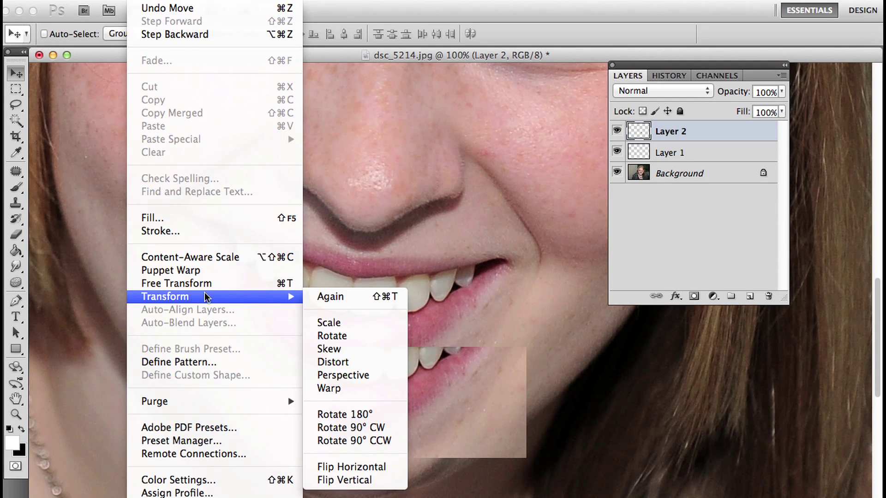
click(382, 467)
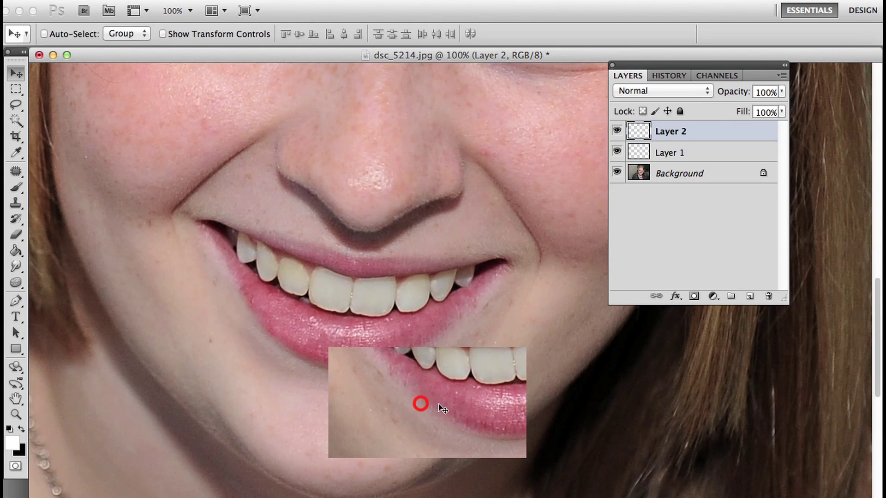
drag(419, 405, 263, 332)
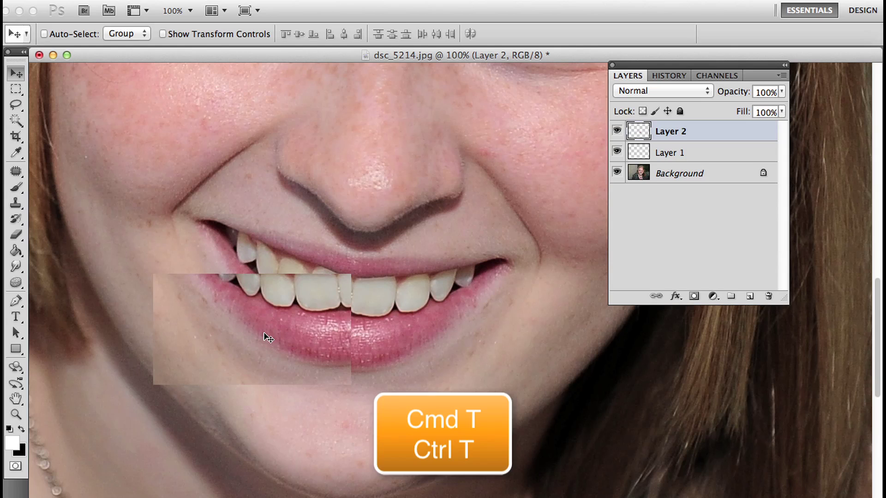
Free Transform the mirrored patch to about 15.24° rotation, nudge it upward, and commit.
key(super+r)
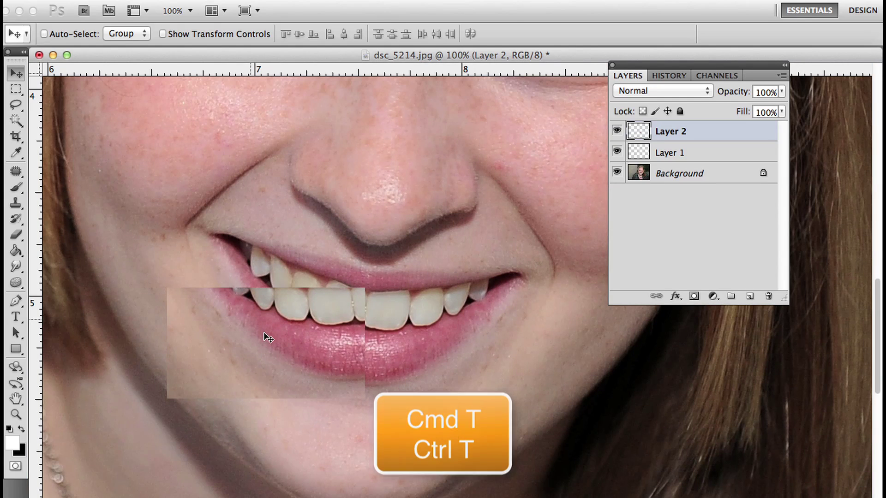
key(super+r)
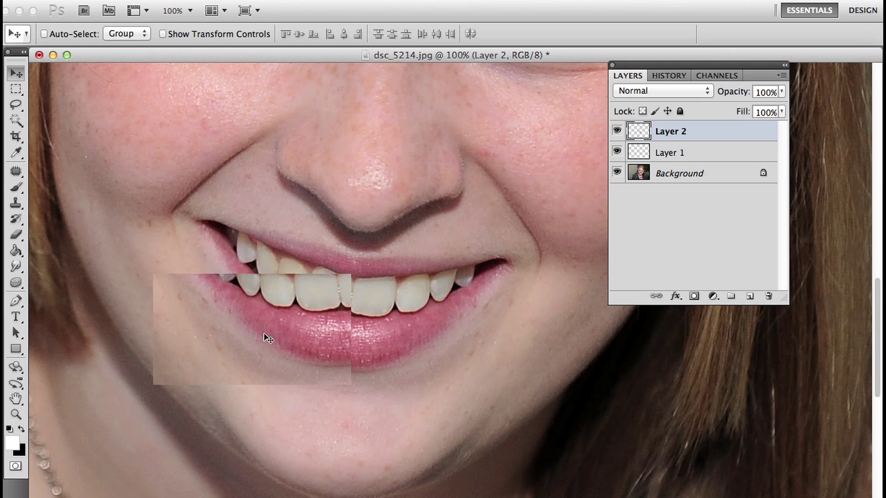
key(super+t)
drag(125, 263, 139, 254)
drag(241, 331, 240, 324)
drag(131, 241, 148, 228)
drag(226, 338, 230, 337)
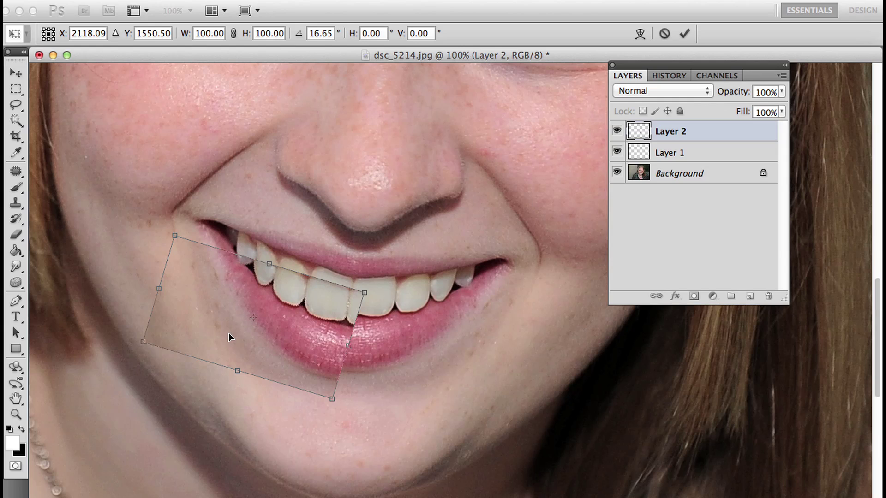
drag(140, 220, 139, 225)
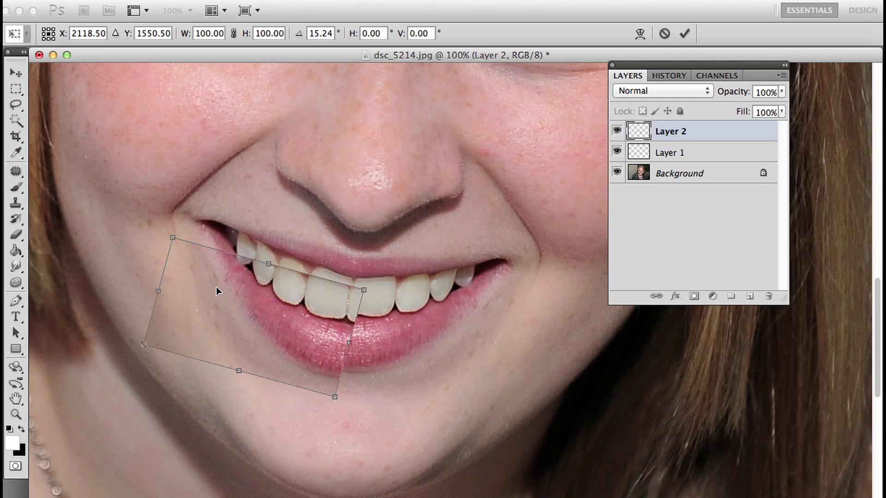
key(Return)
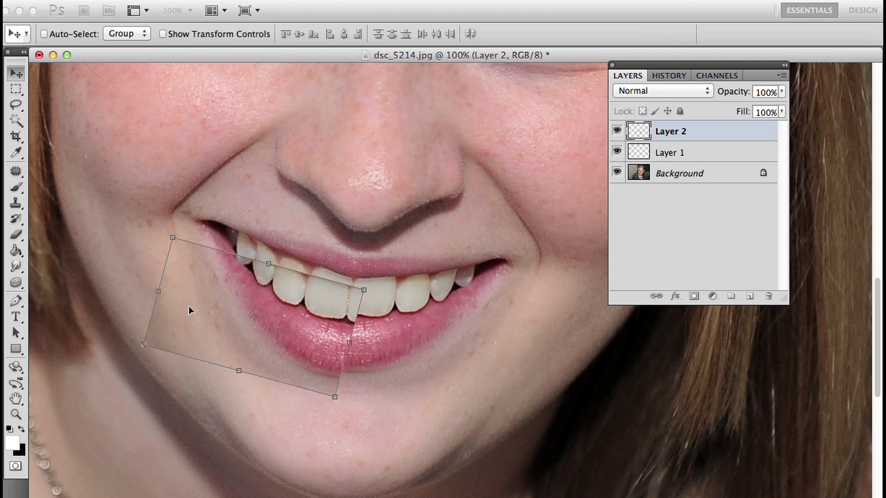
Add a mask to Layer 2 and brush out the teeth seam and the corner/chin edge.
click(694, 296)
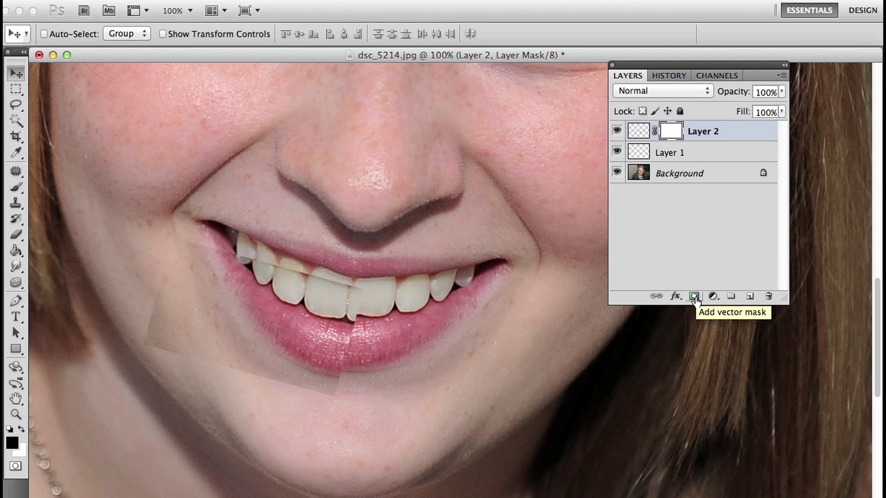
key(b)
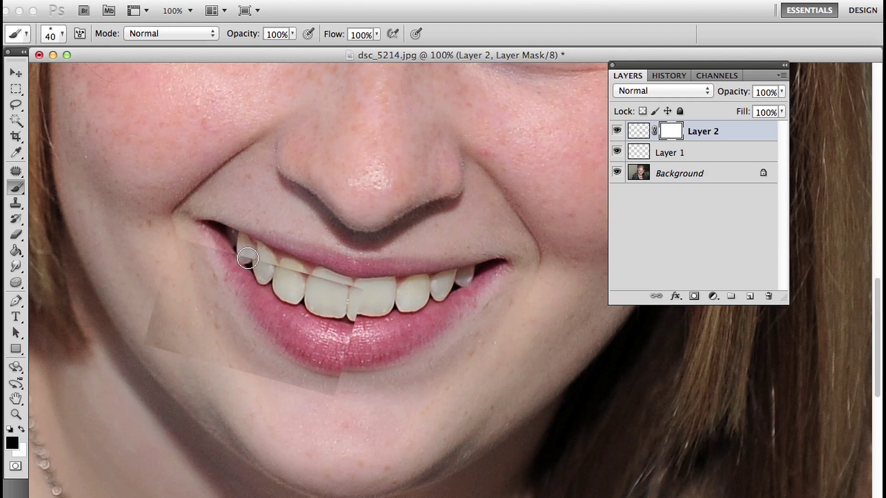
mouse_move(248, 258)
mouse_down()
mouse_move(353, 294)
mouse_move(241, 241)
mouse_move(350, 298)
mouse_move(265, 270)
mouse_move(355, 306)
mouse_up()
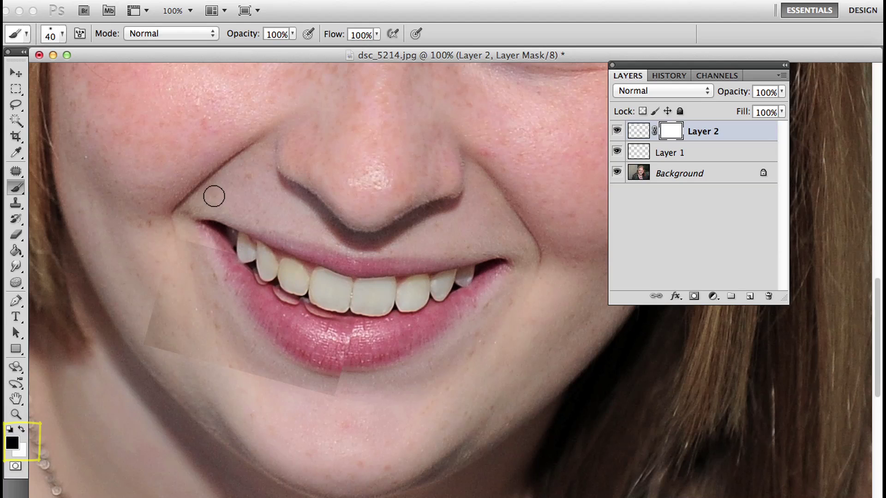
mouse_move(212, 196)
mouse_down()
mouse_move(189, 251)
mouse_move(169, 229)
mouse_move(141, 330)
mouse_move(143, 302)
mouse_move(166, 295)
mouse_move(164, 354)
mouse_move(196, 356)
mouse_move(195, 317)
mouse_move(265, 376)
mouse_move(233, 360)
mouse_move(285, 390)
mouse_move(345, 401)
mouse_move(278, 377)
mouse_move(343, 384)
mouse_move(204, 343)
mouse_move(170, 312)
mouse_move(221, 363)
mouse_move(194, 277)
mouse_move(253, 350)
mouse_move(204, 282)
mouse_move(189, 240)
mouse_move(196, 251)
mouse_move(195, 229)
mouse_move(243, 356)
mouse_move(289, 376)
mouse_move(322, 370)
mouse_move(337, 362)
mouse_move(360, 312)
mouse_move(339, 372)
mouse_move(342, 283)
mouse_move(342, 311)
mouse_move(302, 293)
mouse_move(332, 318)
mouse_move(283, 289)
mouse_move(296, 306)
mouse_move(253, 268)
mouse_up()
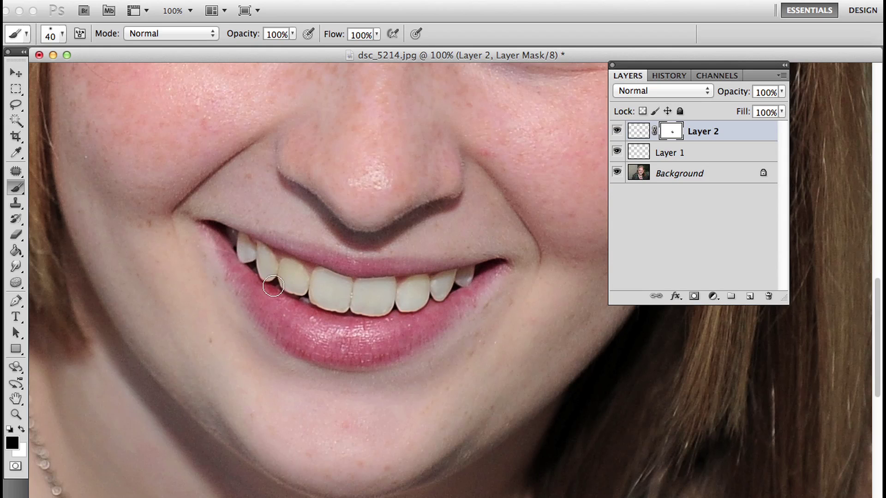
Toggle Layer 2 off and on twice to compare, then drop its opacity to 82%.
click(616, 131)
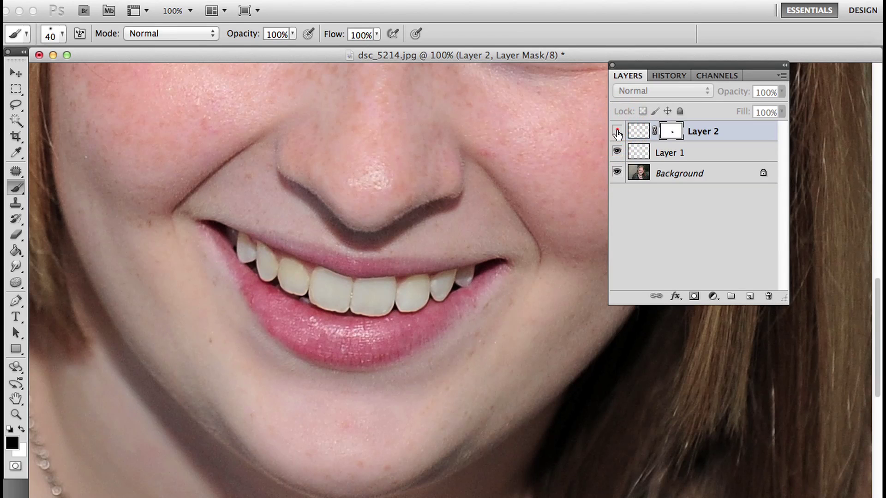
click(616, 131)
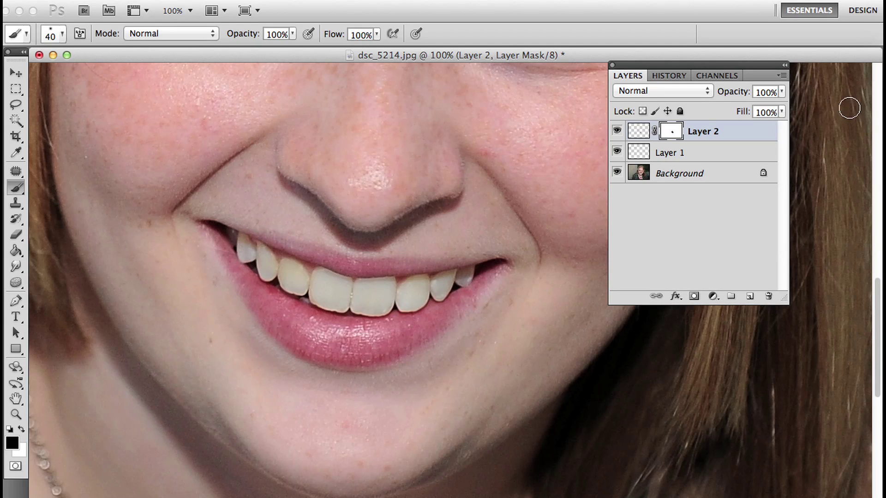
click(617, 131)
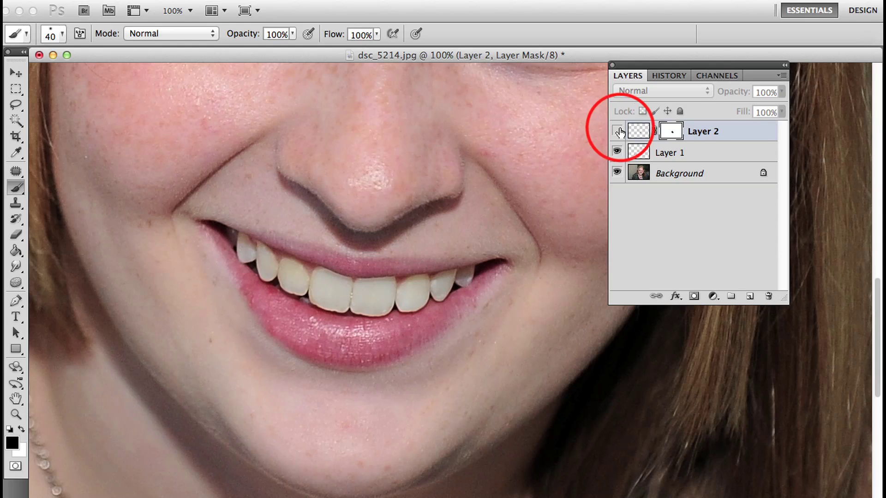
click(617, 131)
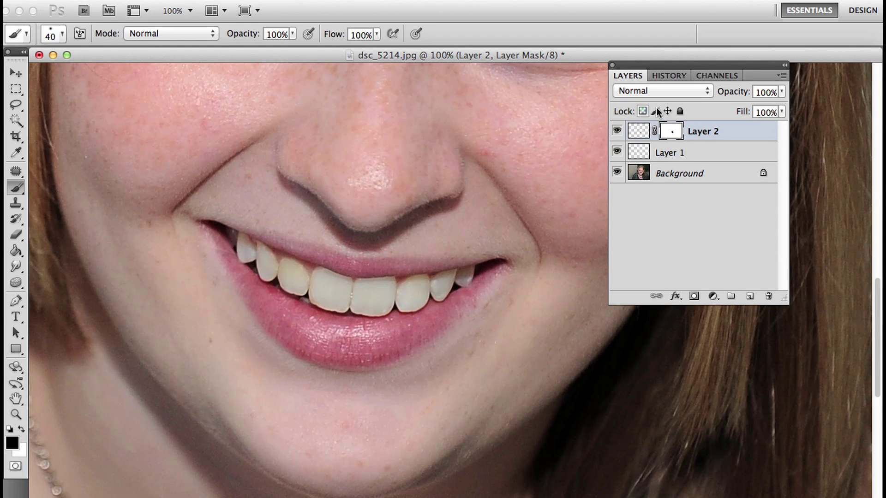
drag(733, 91, 722, 94)
alt+click(617, 174)
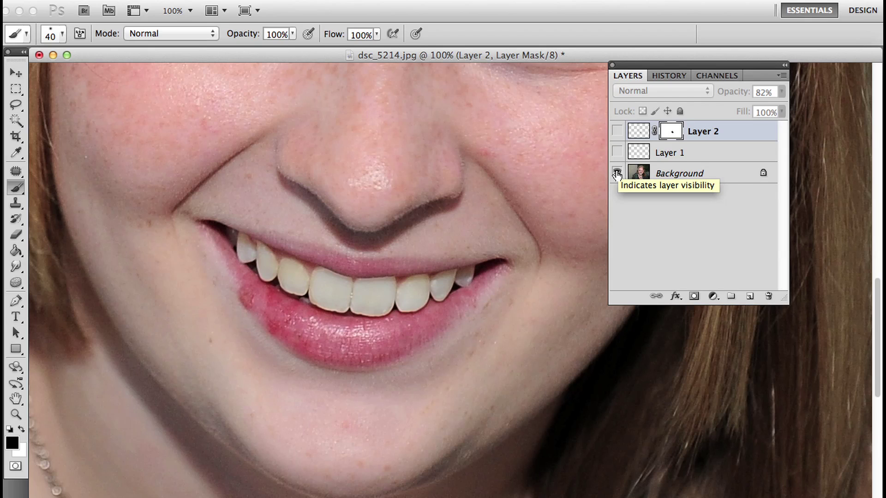
alt+click(616, 173)
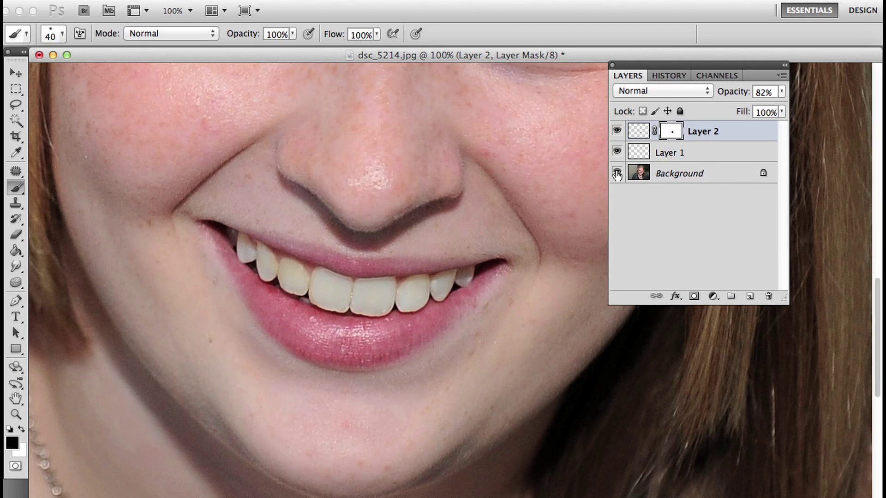
alt+click(617, 174)
alt+click(617, 173)
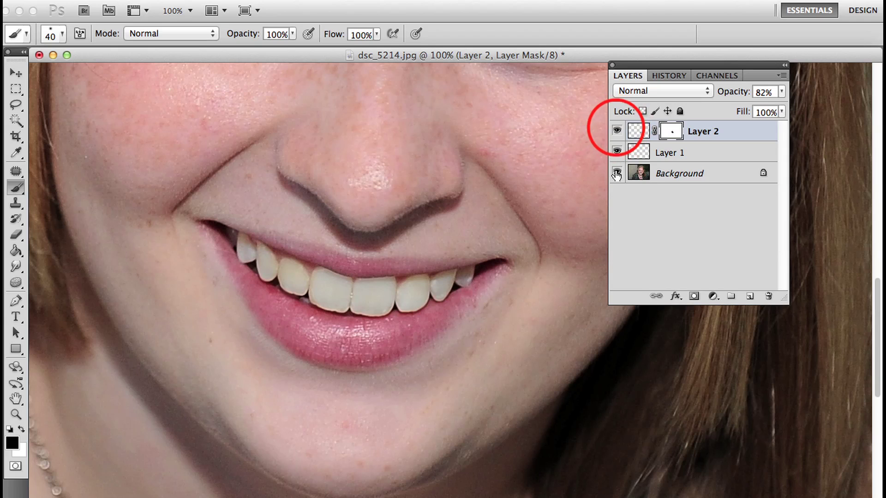
click(617, 131)
click(616, 153)
click(617, 152)
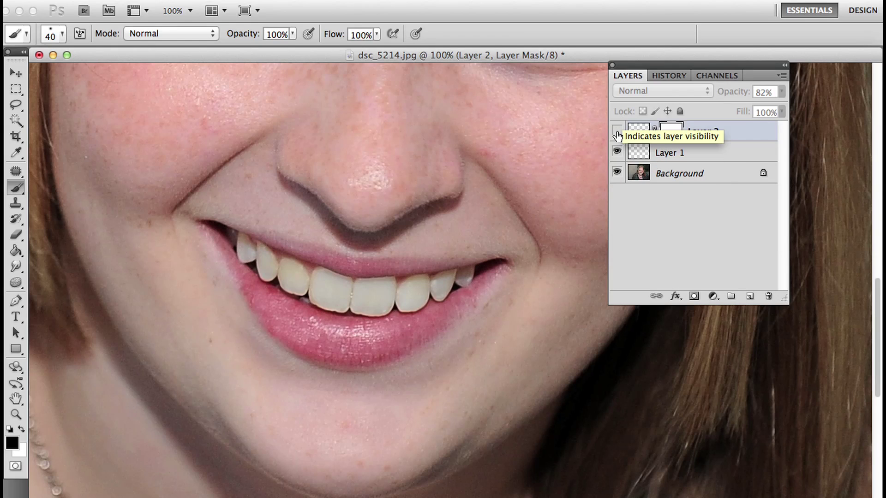
click(617, 132)
click(617, 132)
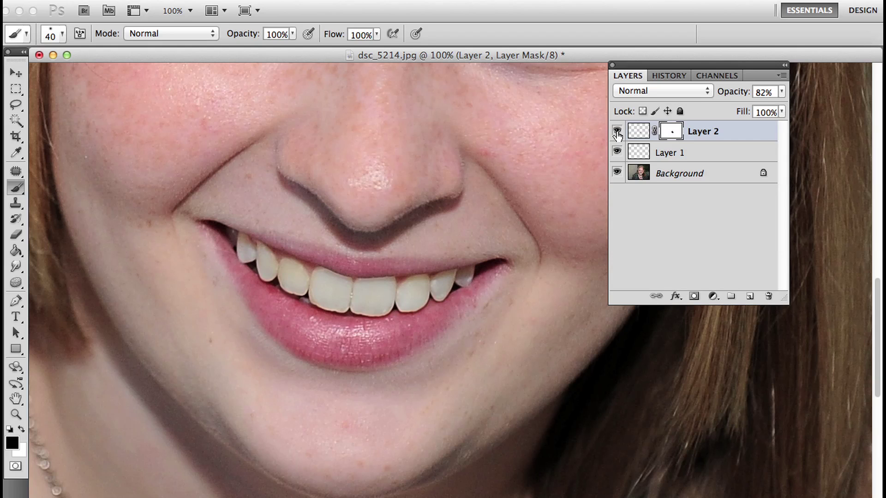
Zoom out to the full portrait and toggle the retouch layers off and on against the original.
key(super+minus)
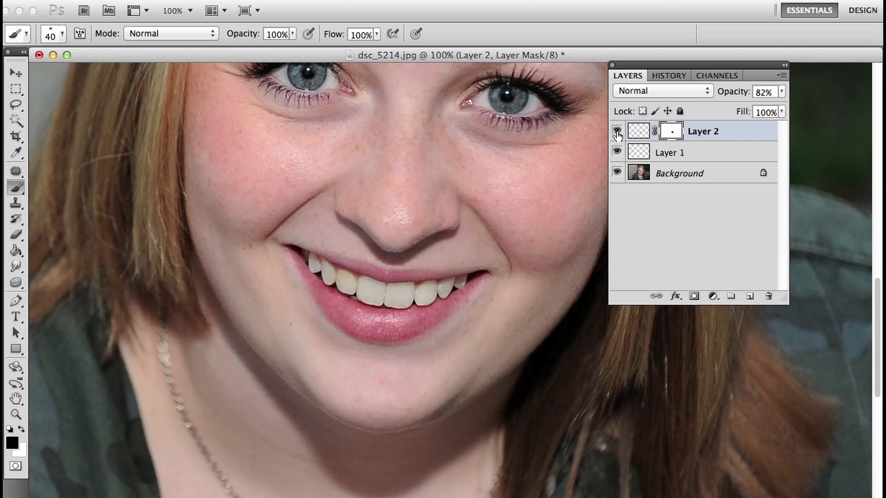
key(super+minus)
key(super+minus)
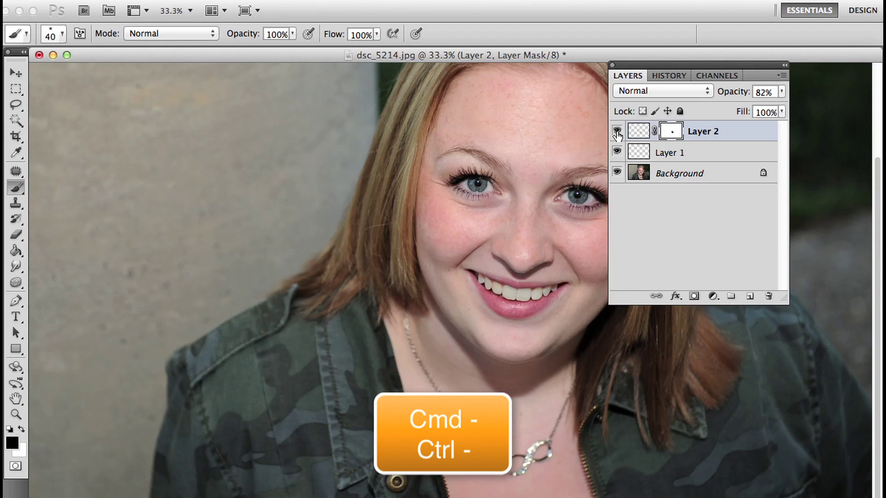
key(super+minus)
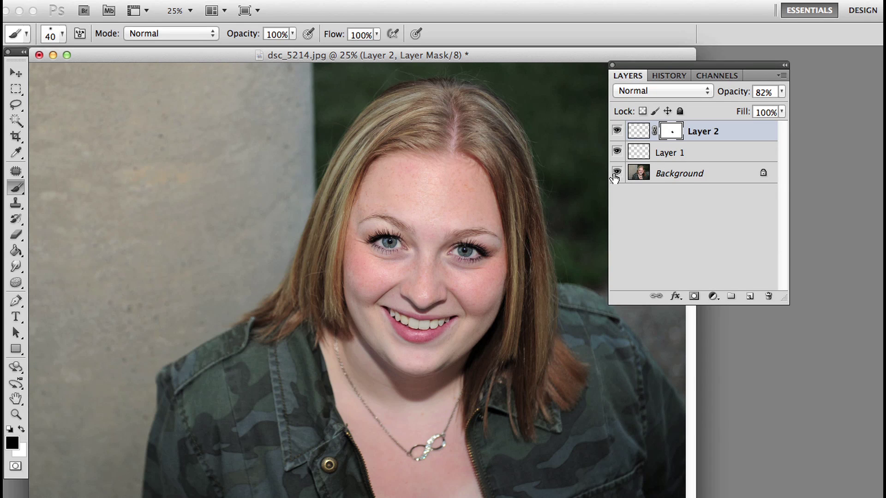
alt+click(616, 174)
alt+click(615, 174)
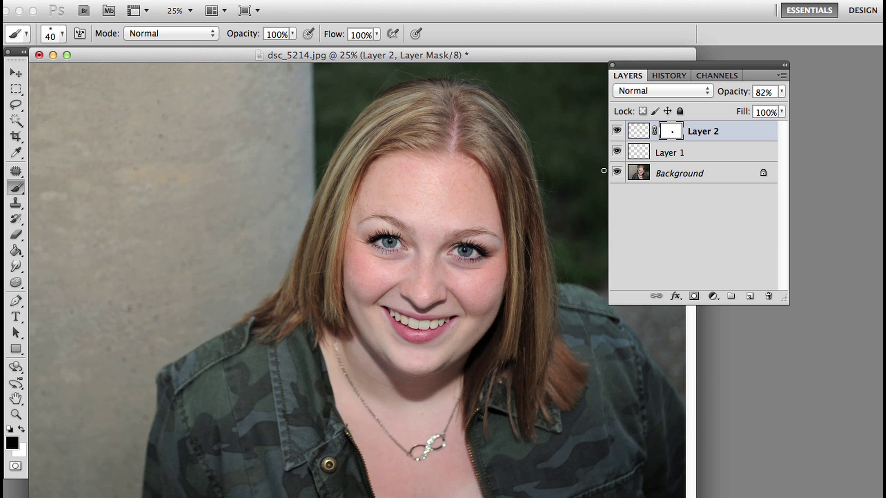